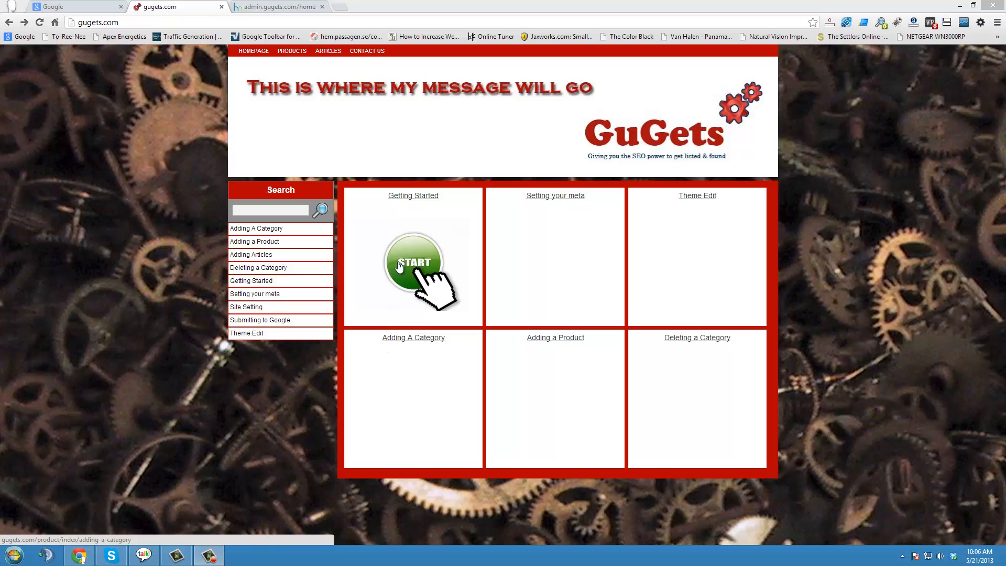
- Search Google for "cms website software" in a new browser tab
click(268, 9)
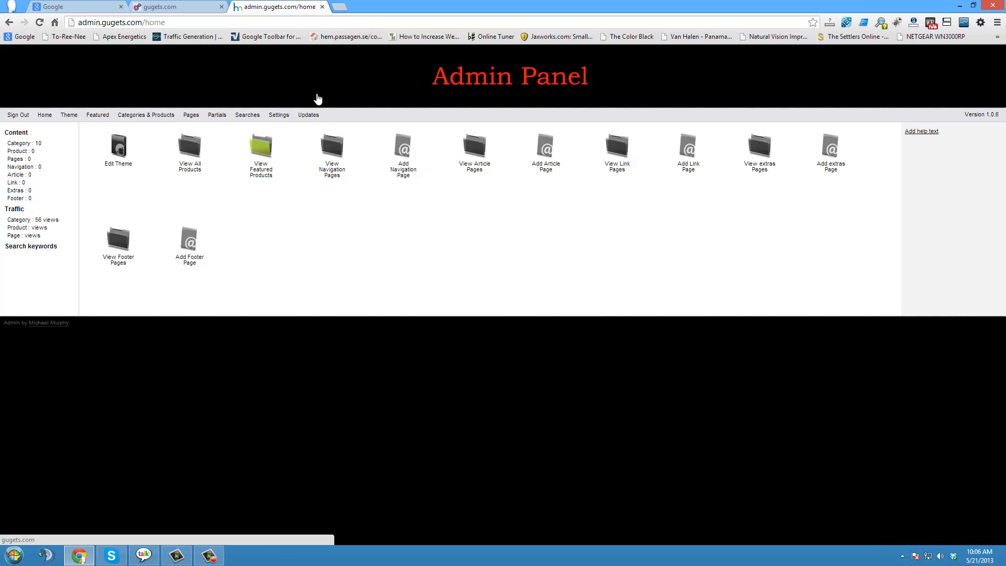
click(341, 11)
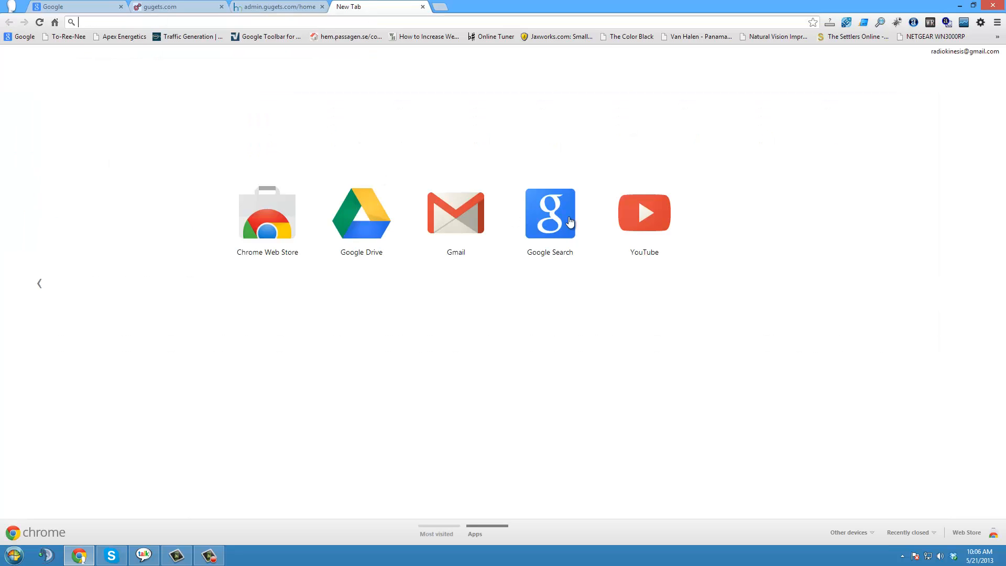
click(551, 213)
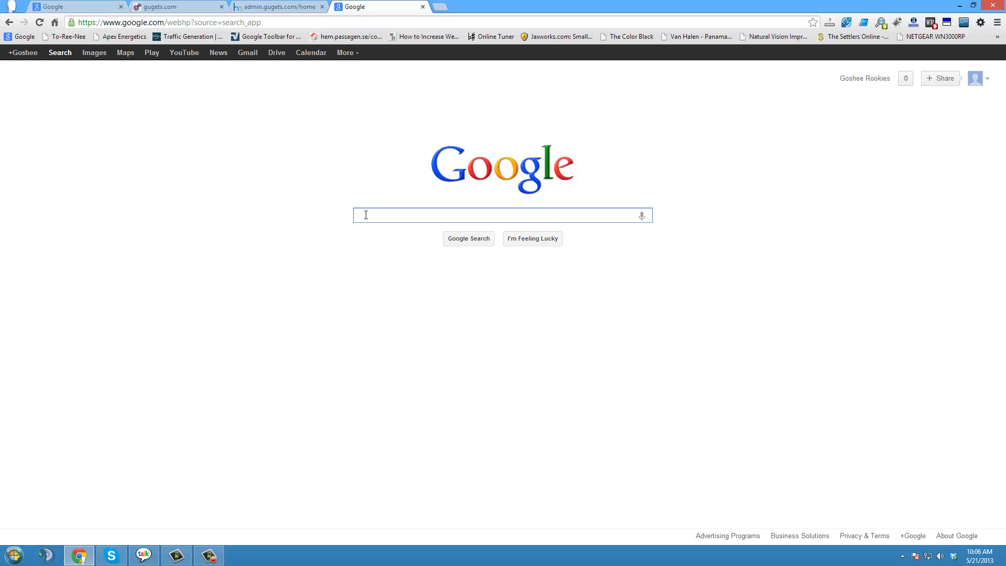
text(cms webs)
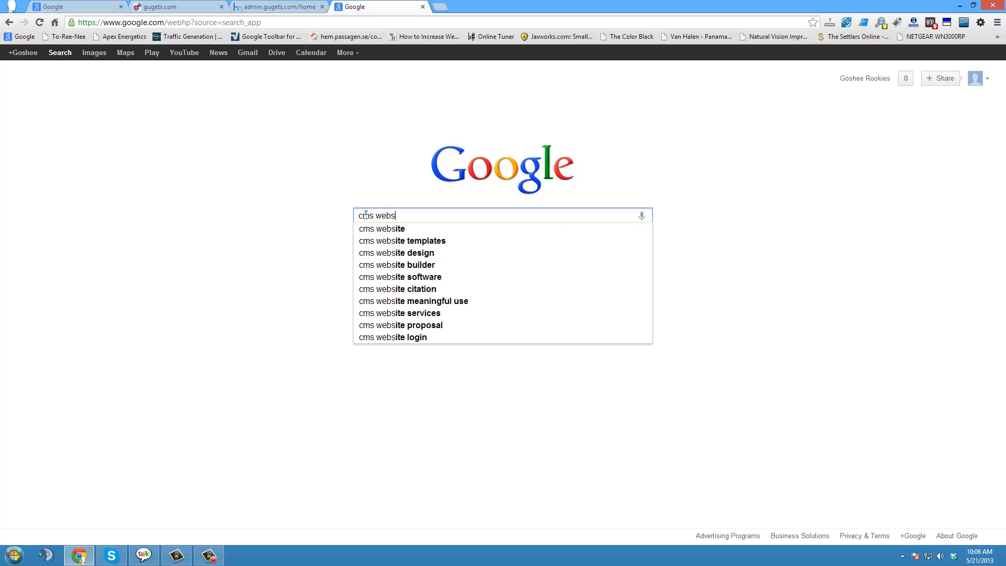
text(ite soft)
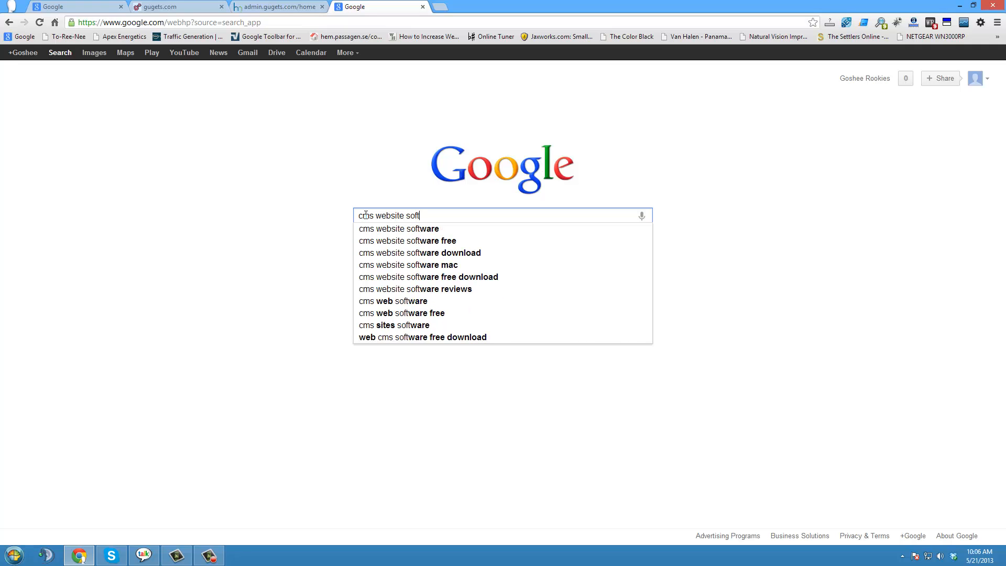
text(ware)
key(Return)
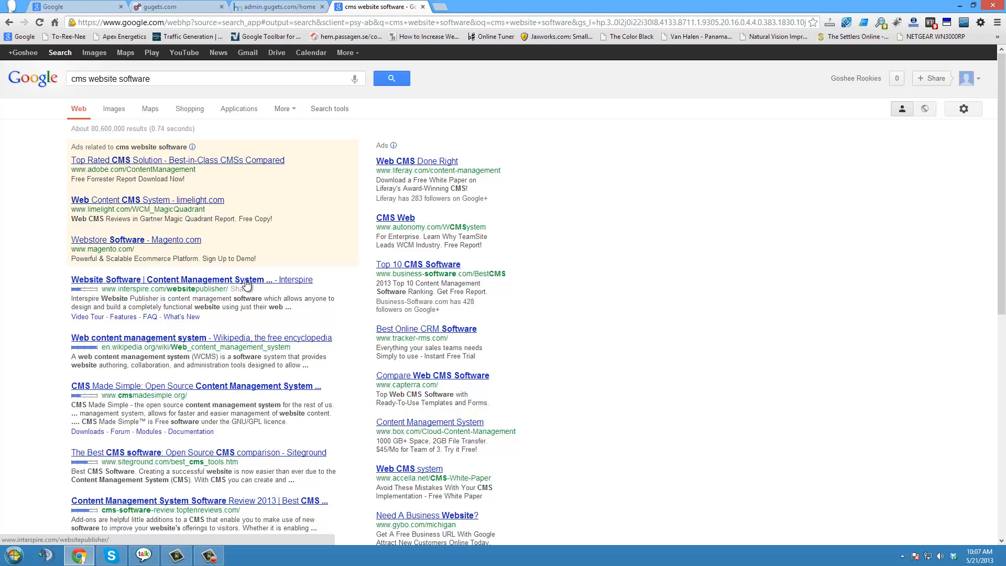
- Copy the headline "Website Software | Content Management System" from the Interspire search result
drag(69, 280, 263, 276)
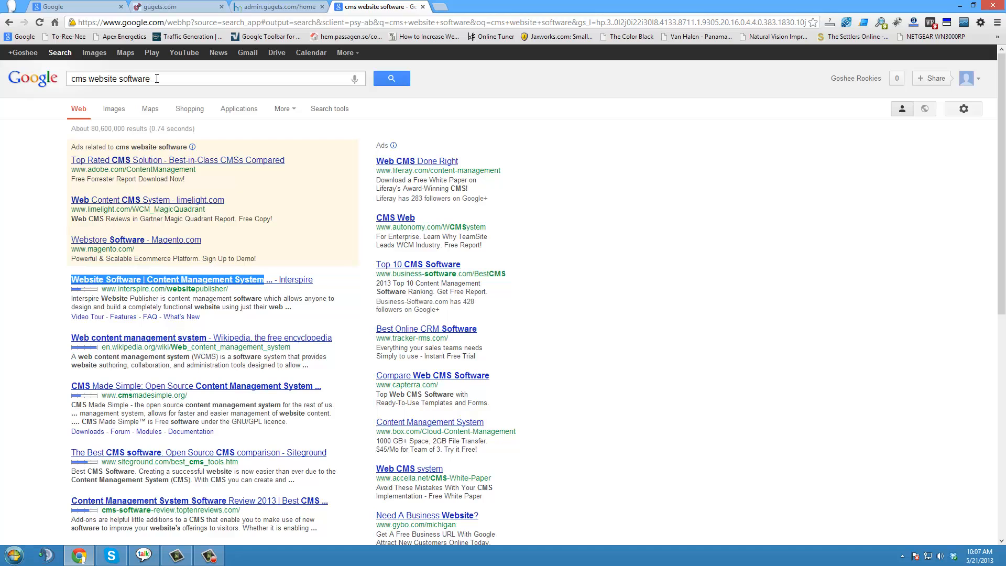
drag(148, 79, 70, 80)
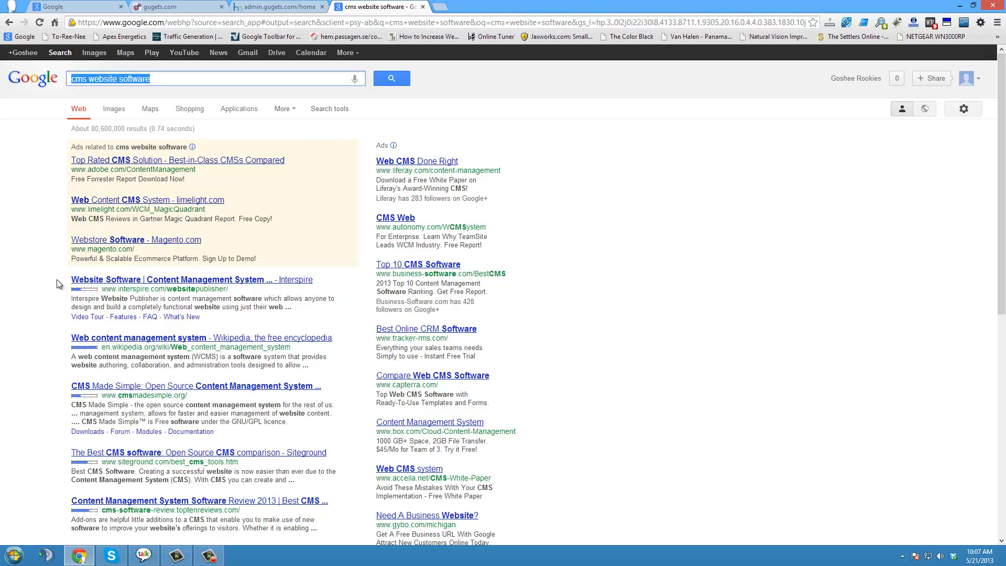
drag(64, 280, 265, 282)
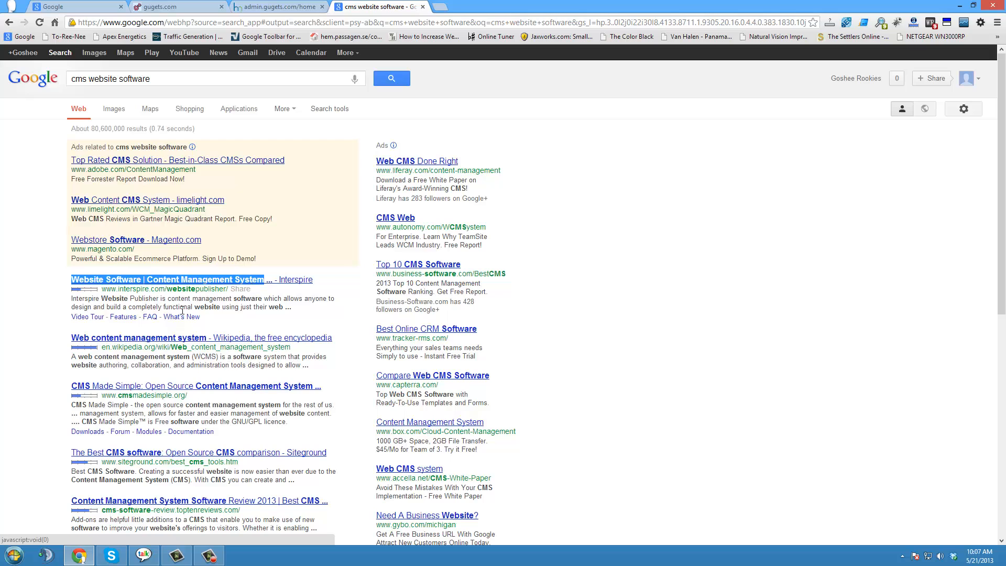
- Start a new article page in the GuGets admin panel and name it "Website Software Content Management System", without the copied separator
click(262, 8)
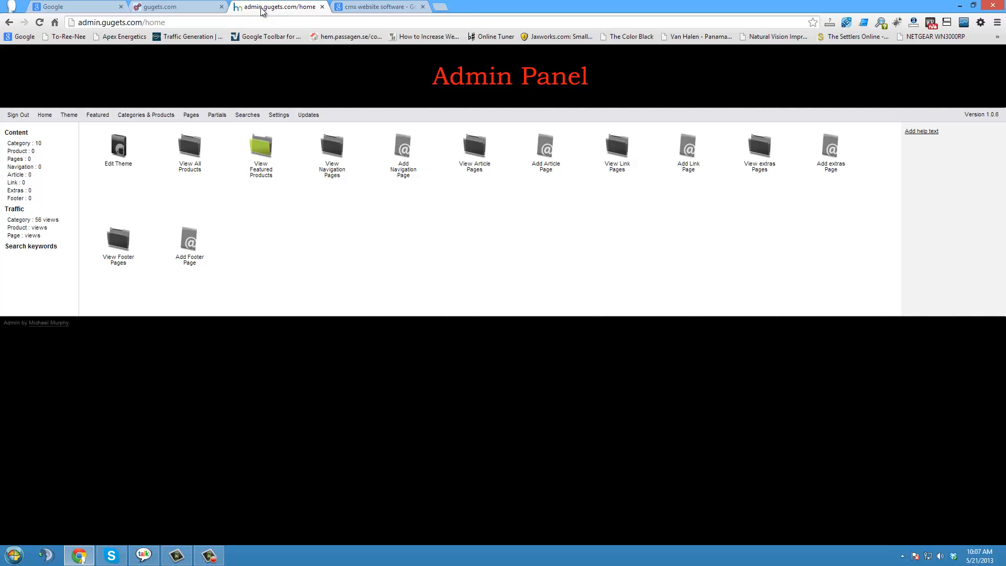
click(546, 152)
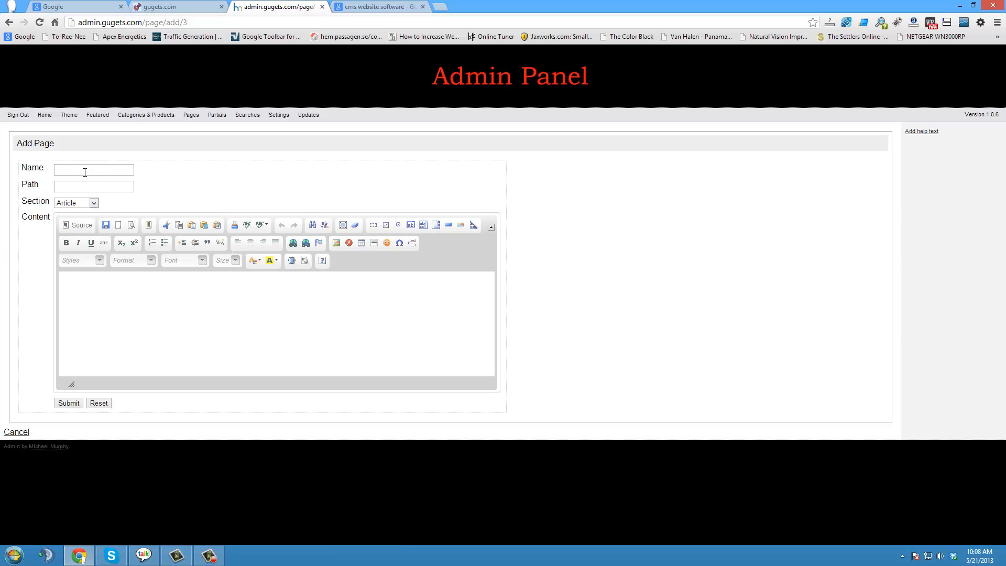
click(85, 172)
key(ctrl+v)
drag(110, 172, 63, 175)
click(109, 172)
key(Delete)
key(Delete)
drag(109, 171, 157, 175)
- Enter "Website Software Content Management System" as the article content and format it as a centred Heading 1
click(209, 319)
text(Website Software Content Management System)
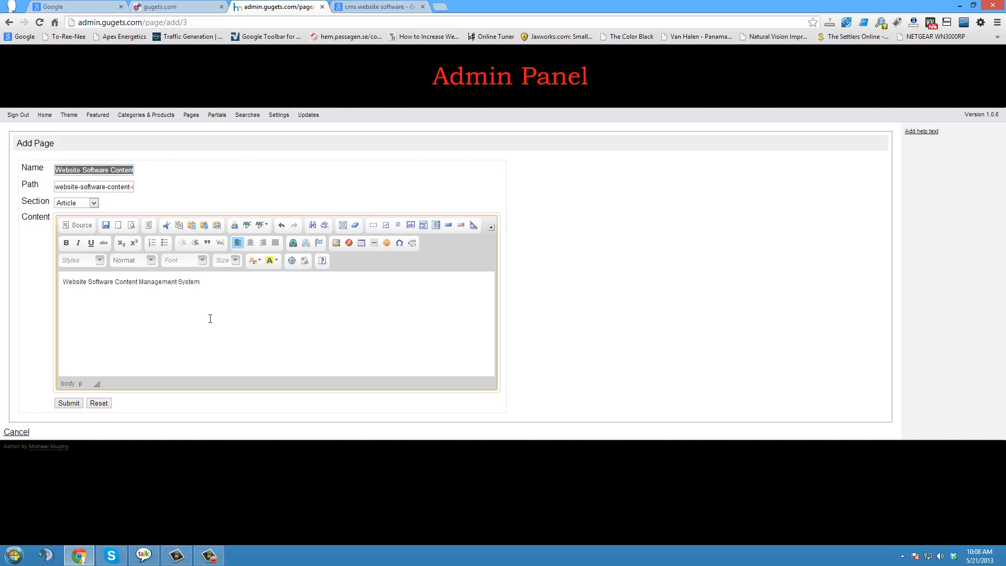
drag(201, 281, 59, 290)
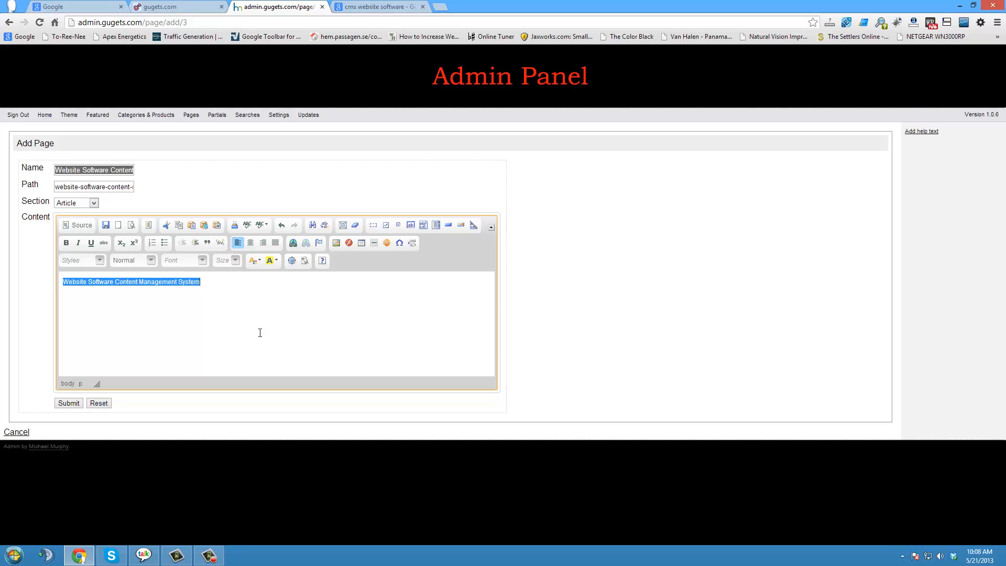
click(151, 260)
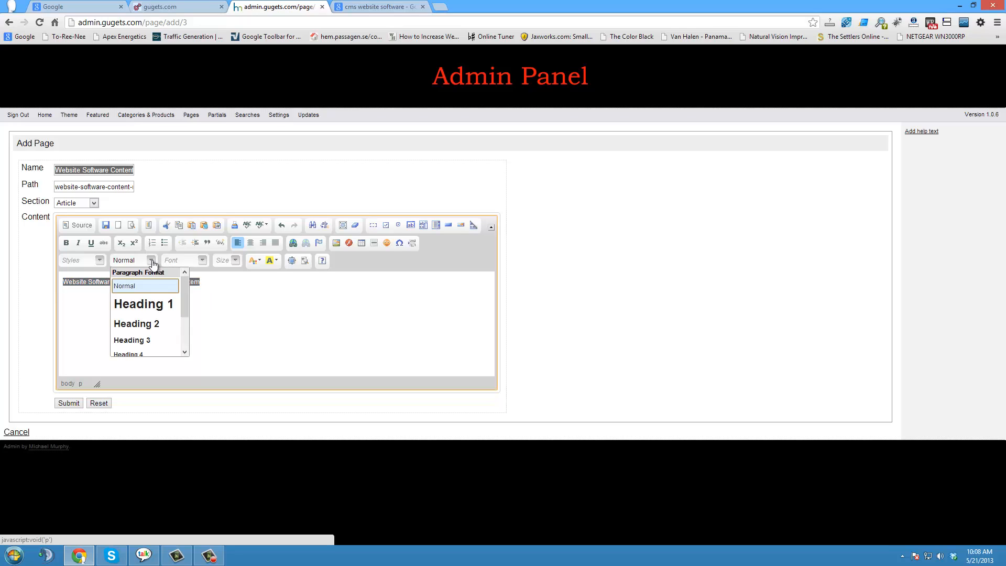
click(149, 307)
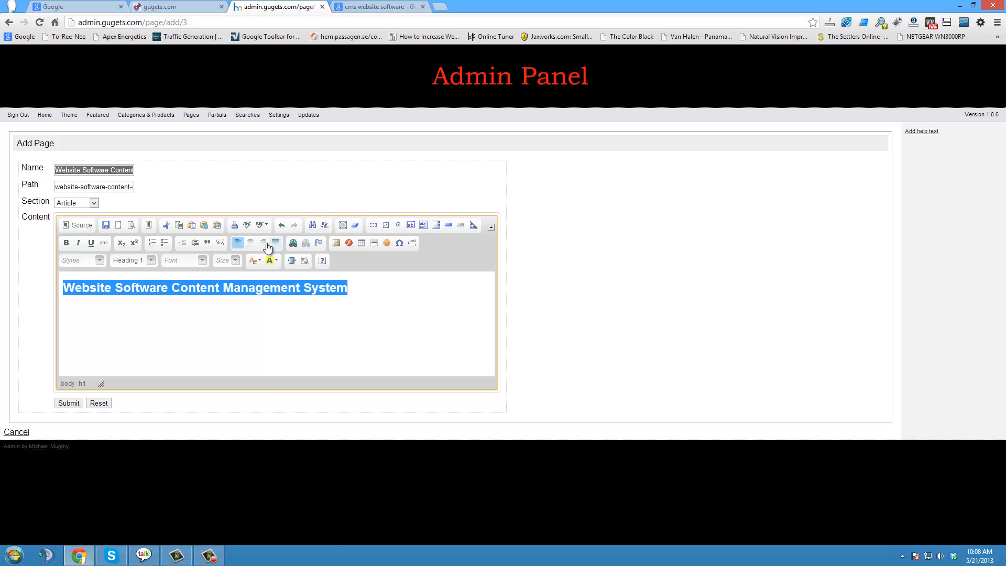
click(251, 243)
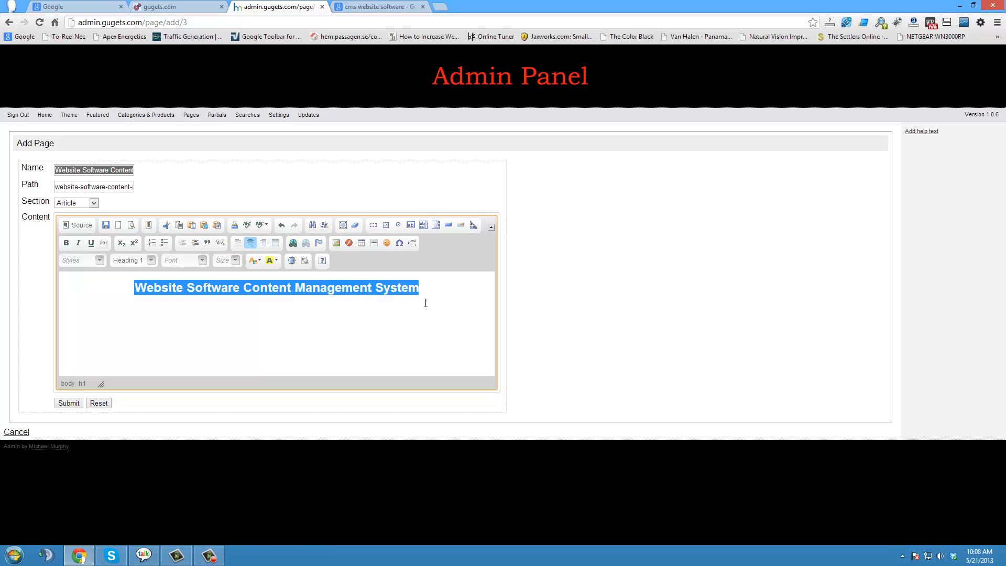
click(420, 310)
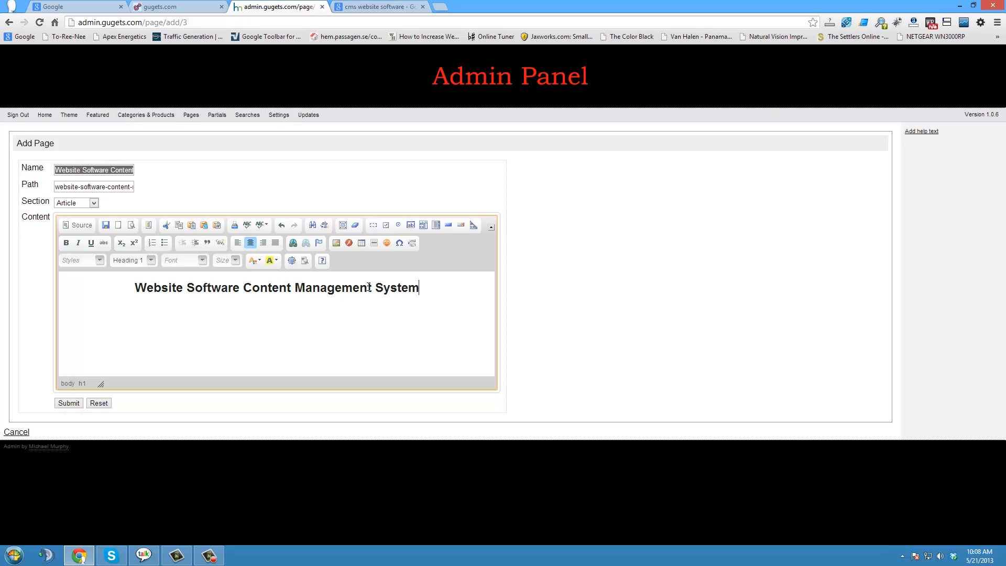
- Add the line "Also known as CMS" below the heading and submit the article page
key(Return)
text(Also known as)
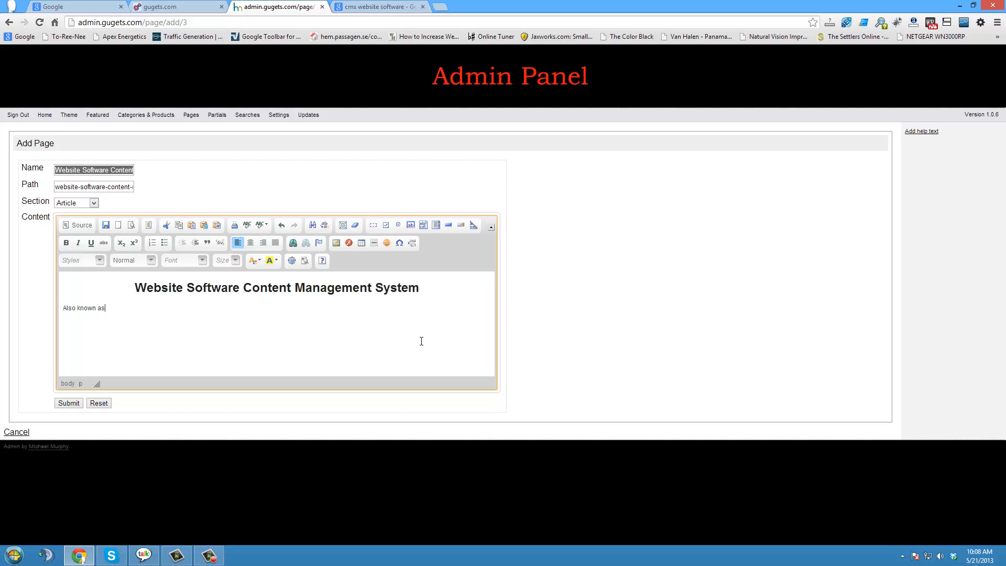
text( CMS)
click(69, 404)
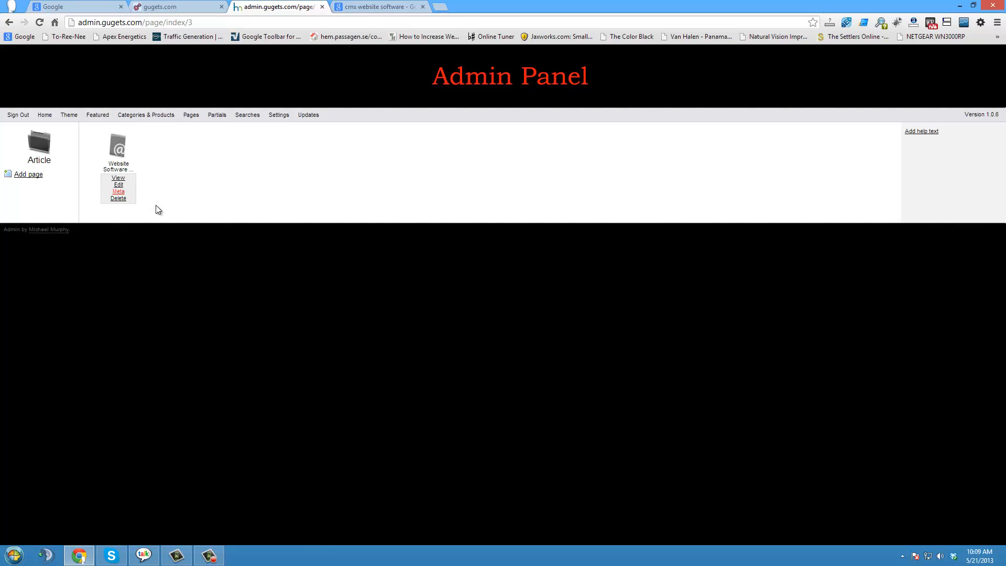
- Open the new article's meta settings, and view the page source of the Interspire search result
click(118, 192)
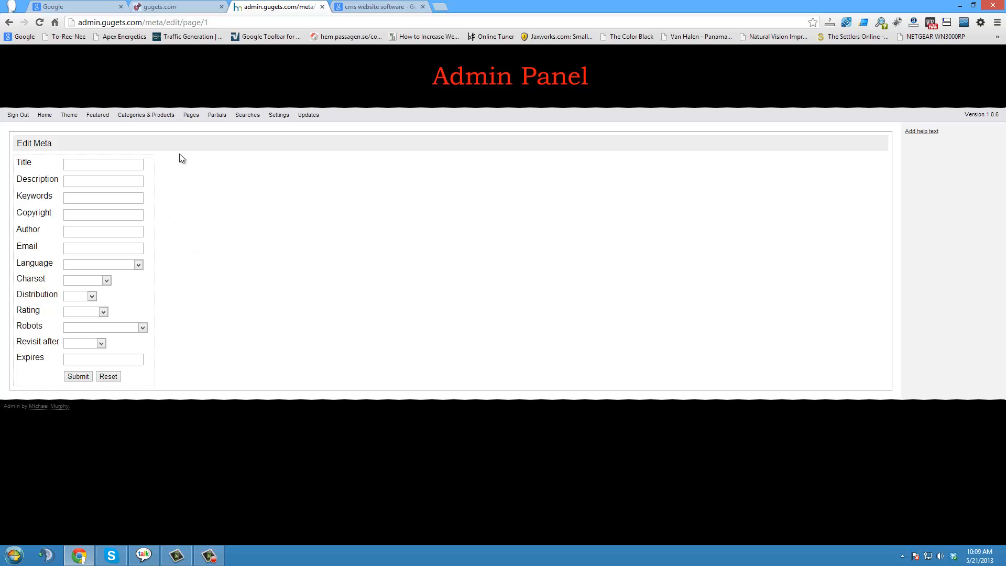
click(372, 8)
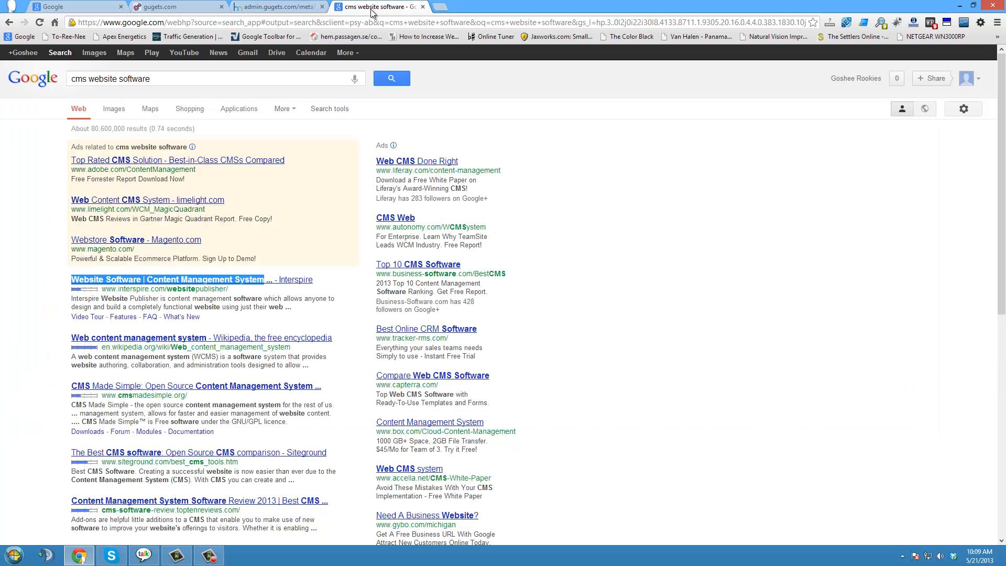
click(205, 282)
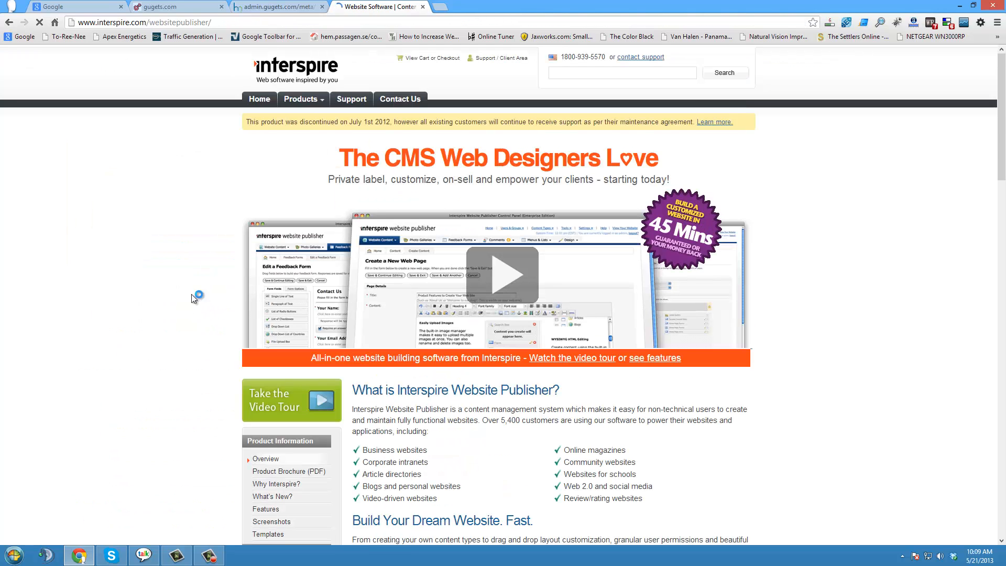
scroll(599, 209, down, 6)
right_click(147, 163)
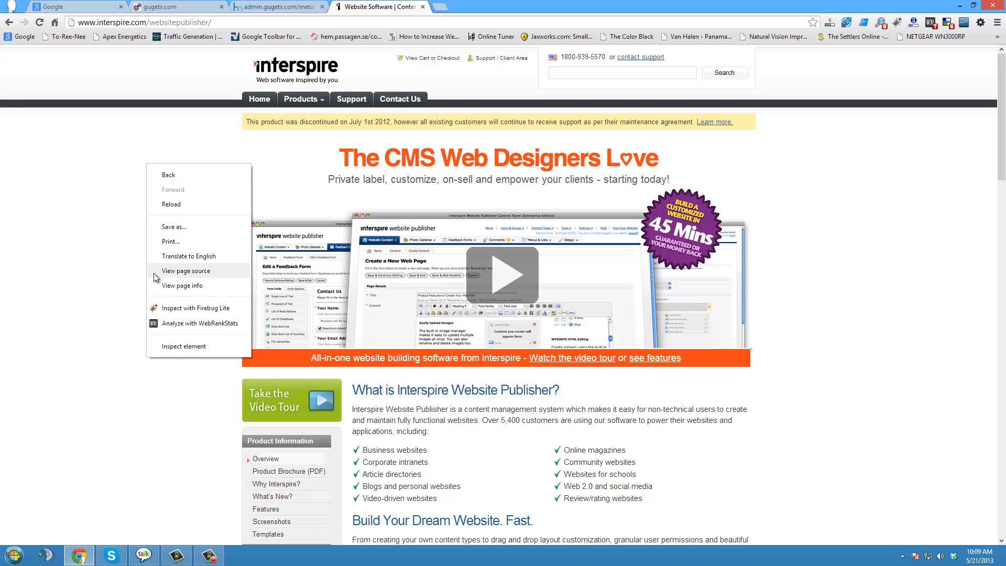
click(186, 271)
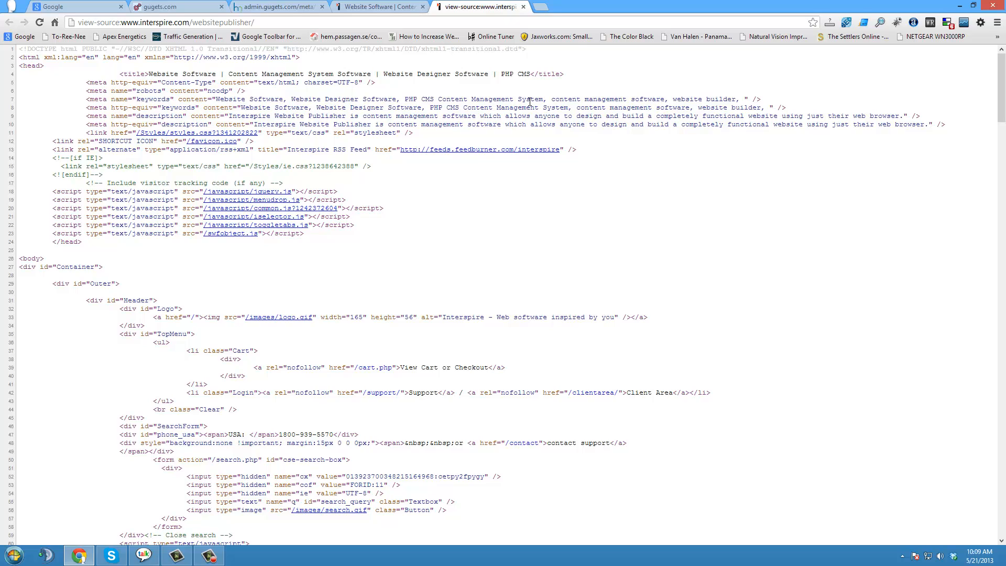
- Copy the keywords from "Website Software" through "website builder" in the Interspire source into the article's meta Keywords field
drag(735, 100, 216, 99)
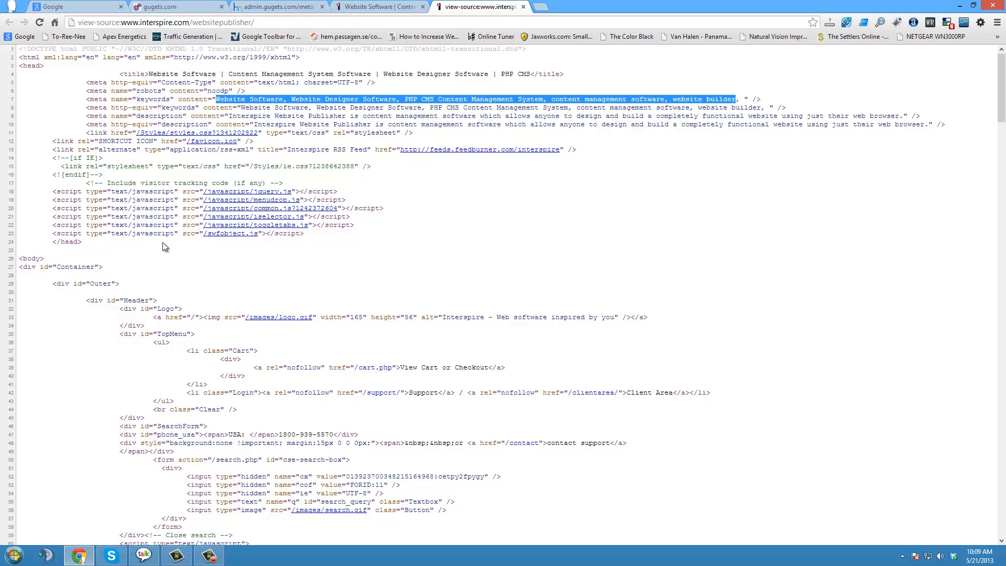
click(290, 9)
click(74, 196)
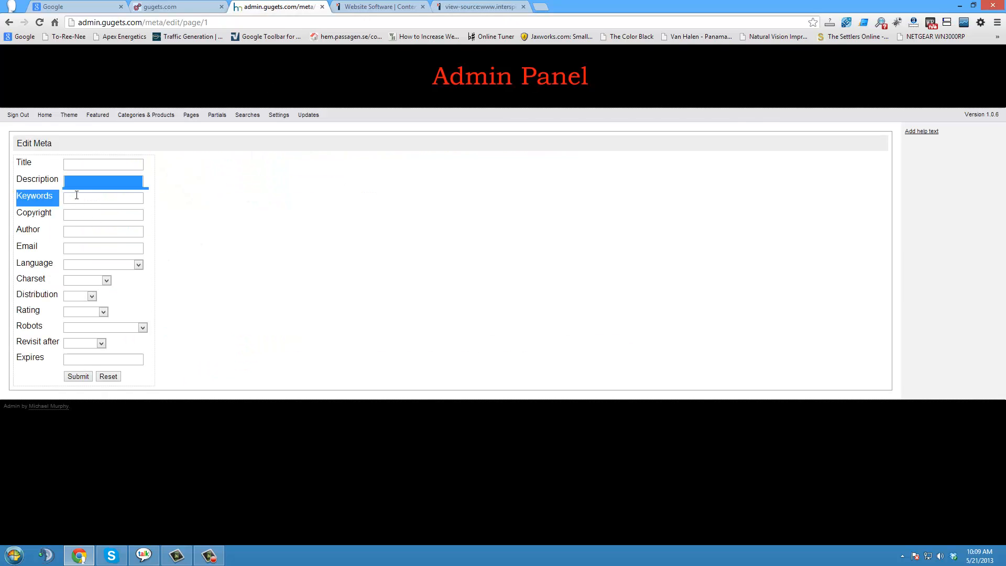
key(ctrl+v)
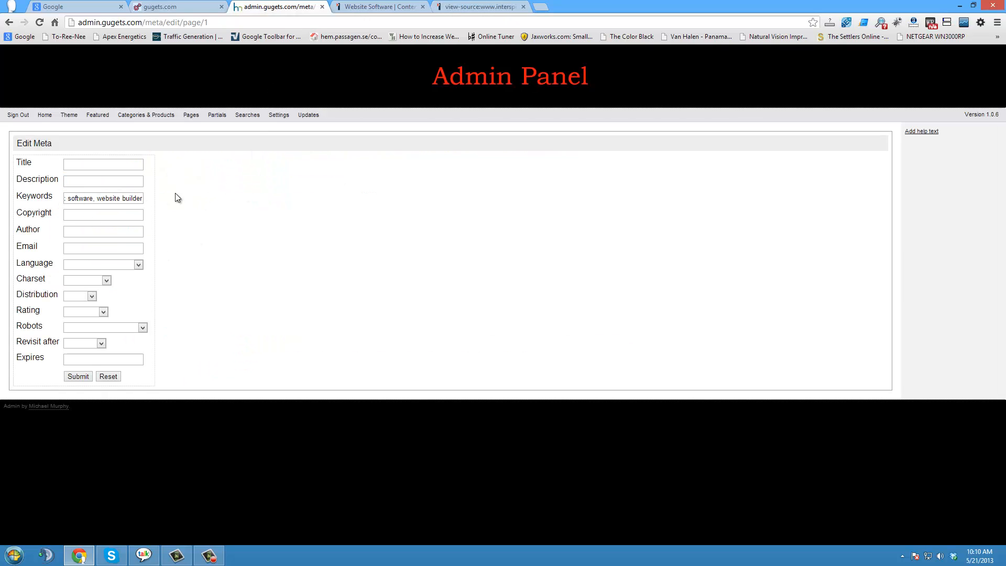
- Review the description and keywords tags in the Interspire source, and end the article's Keywords entry with a comma
click(477, 8)
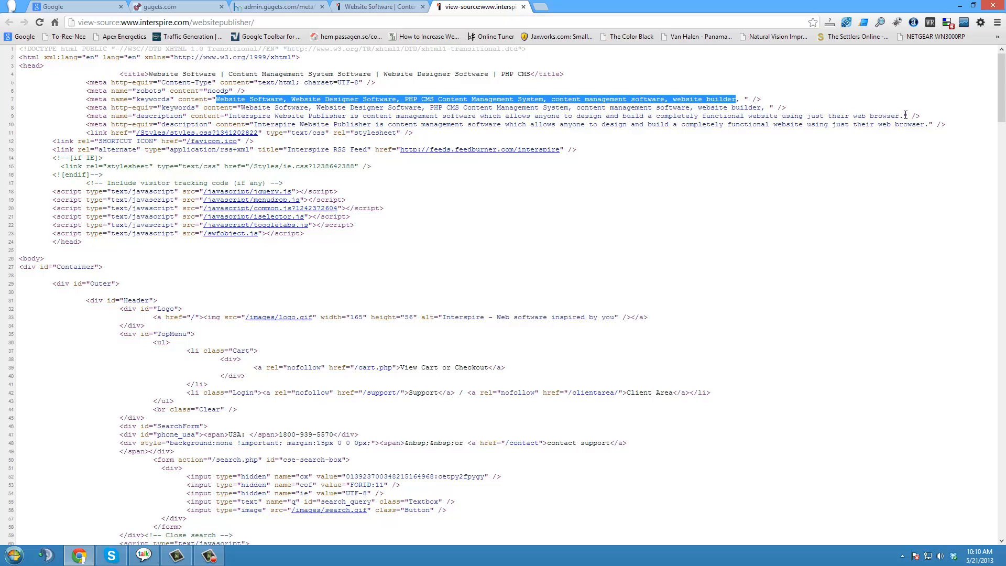
drag(905, 114, 232, 117)
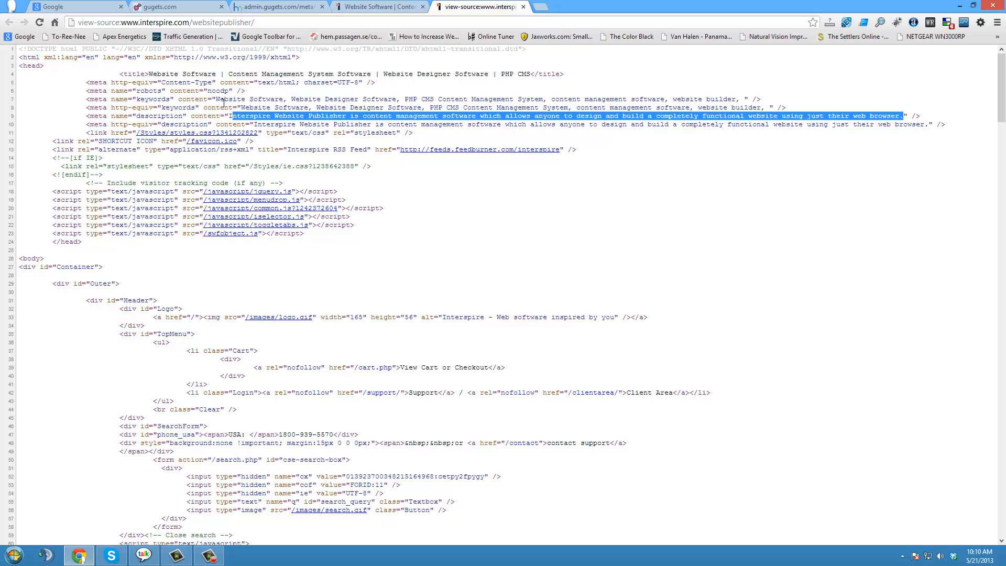
drag(215, 99, 741, 99)
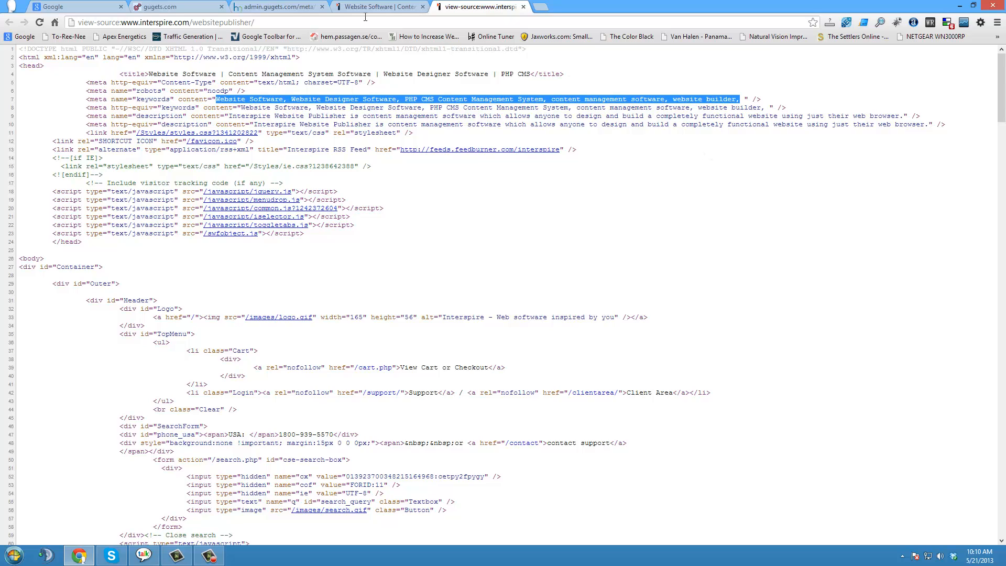
click(285, 6)
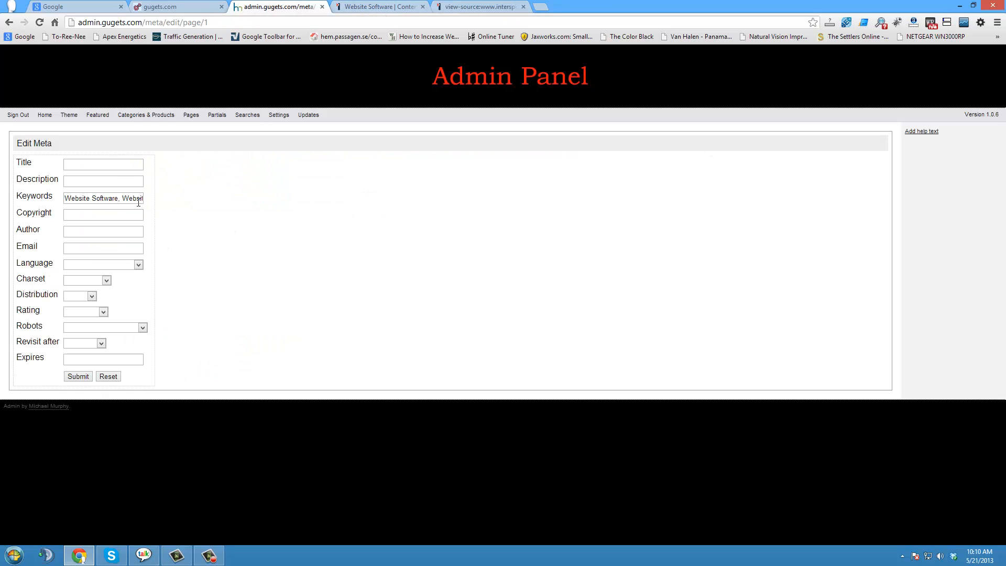
drag(137, 198, 310, 209)
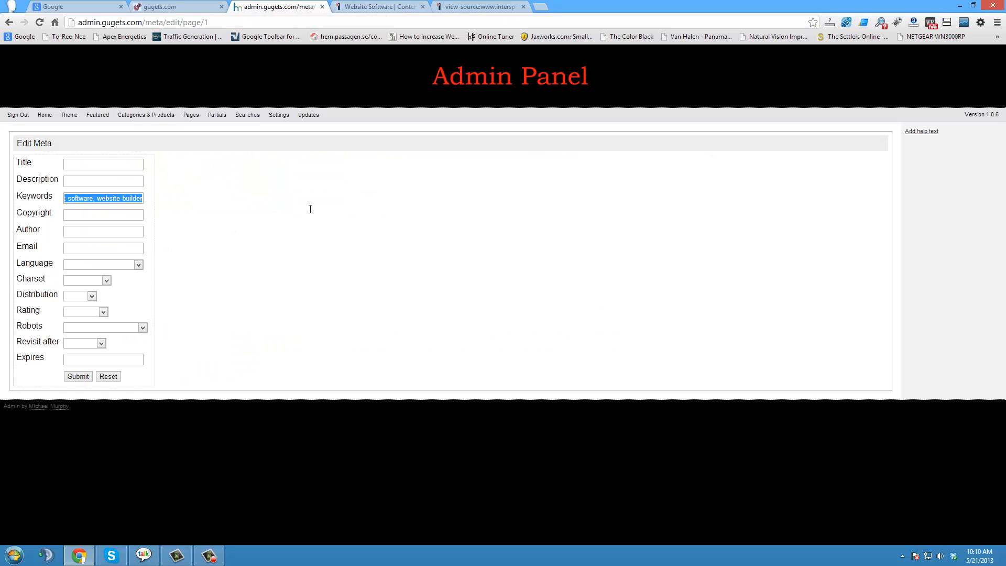
click(140, 200)
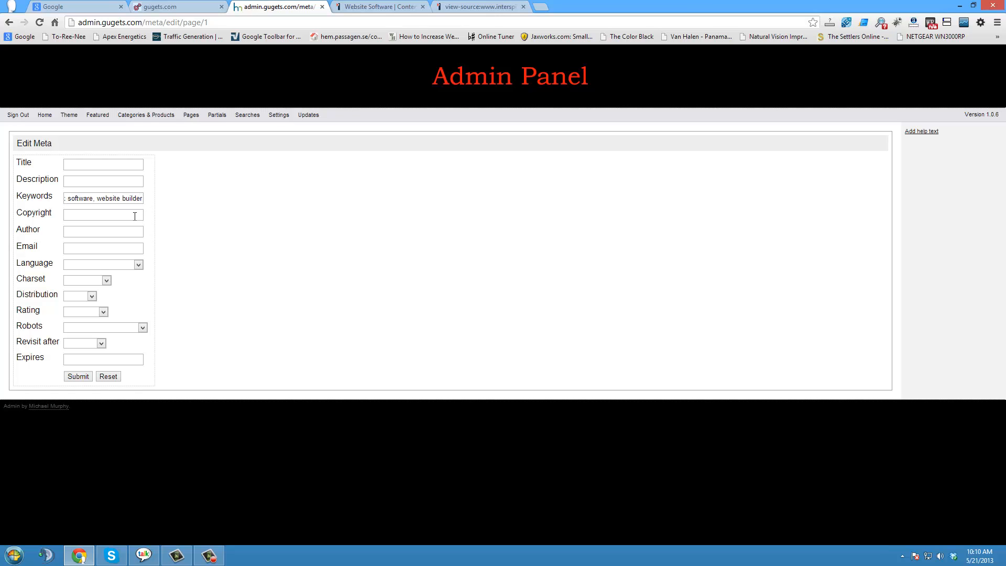
text(,)
- Review the article's meta Keywords entry and submit the meta settings with it
triple_click(142, 198)
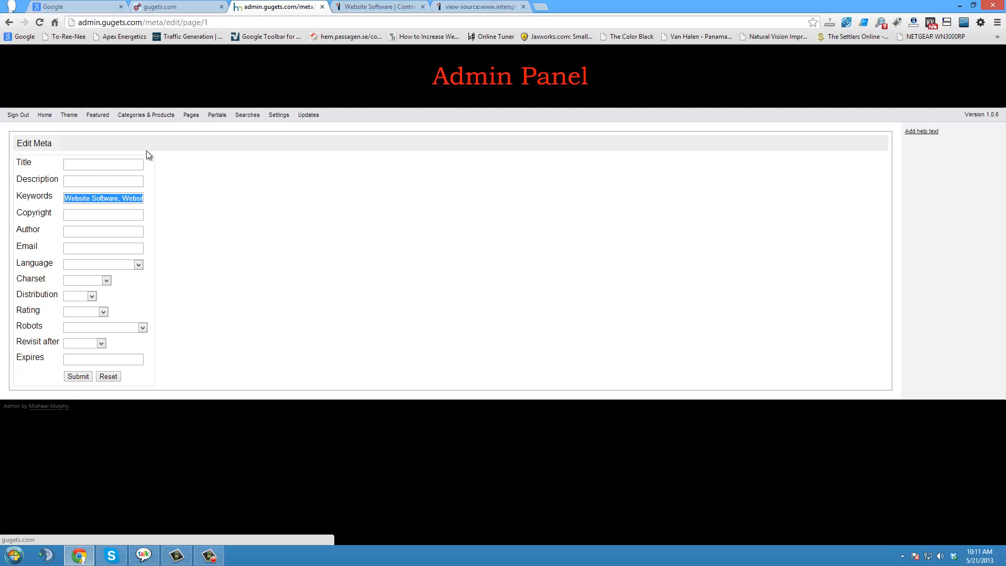
click(97, 164)
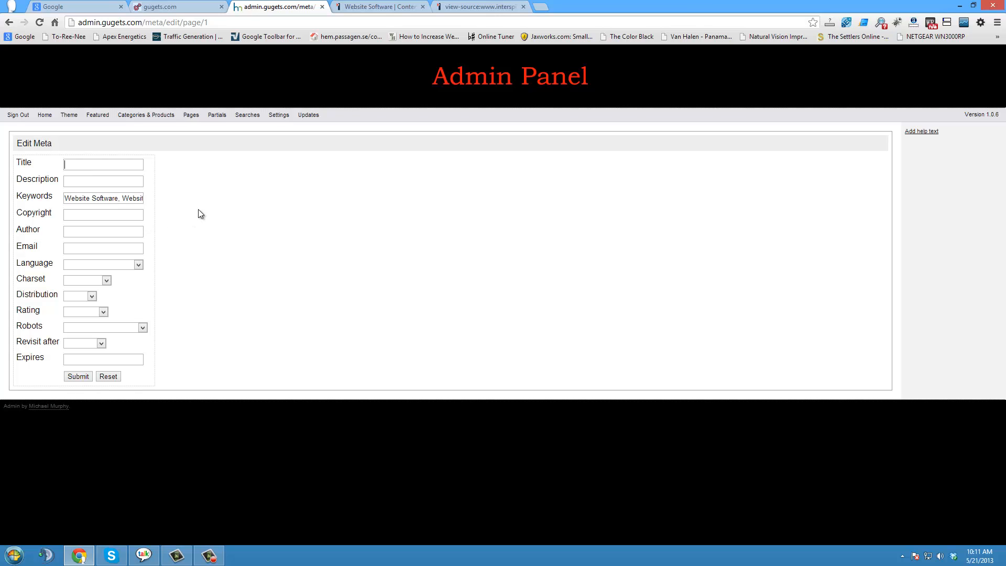
click(82, 378)
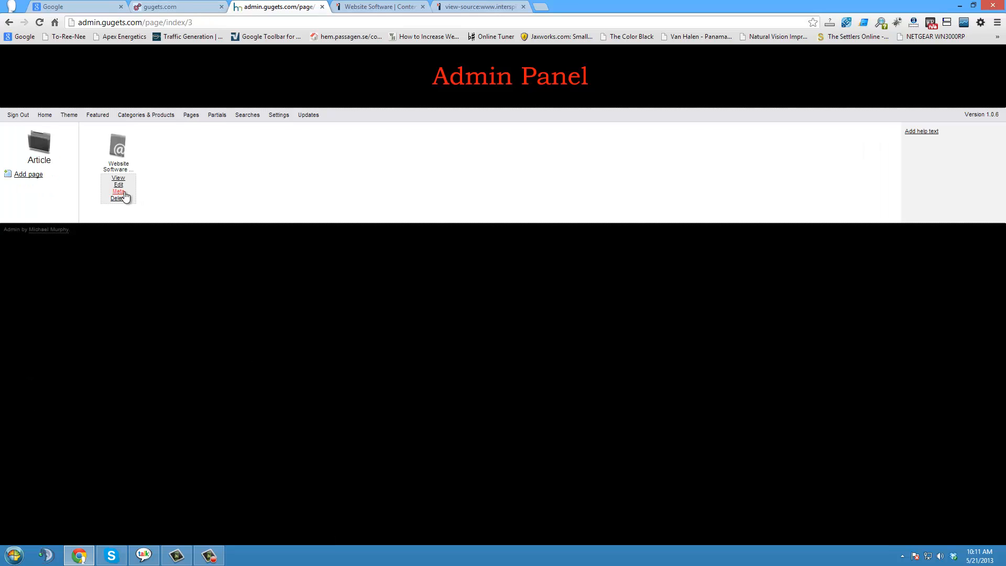
- Copy the article page's name "Website Software Content Management System" into its meta Title and Description fields
click(119, 184)
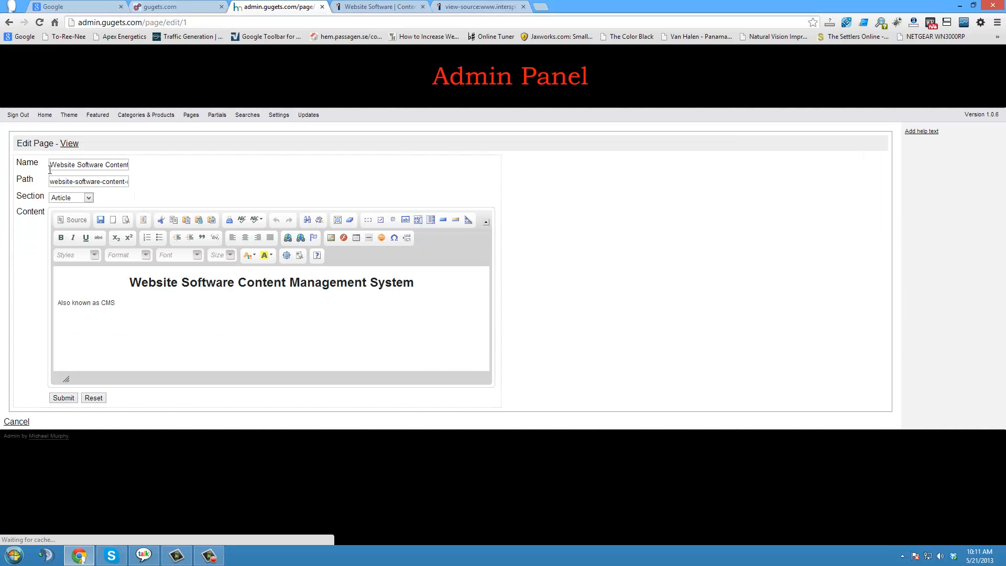
drag(50, 164, 260, 172)
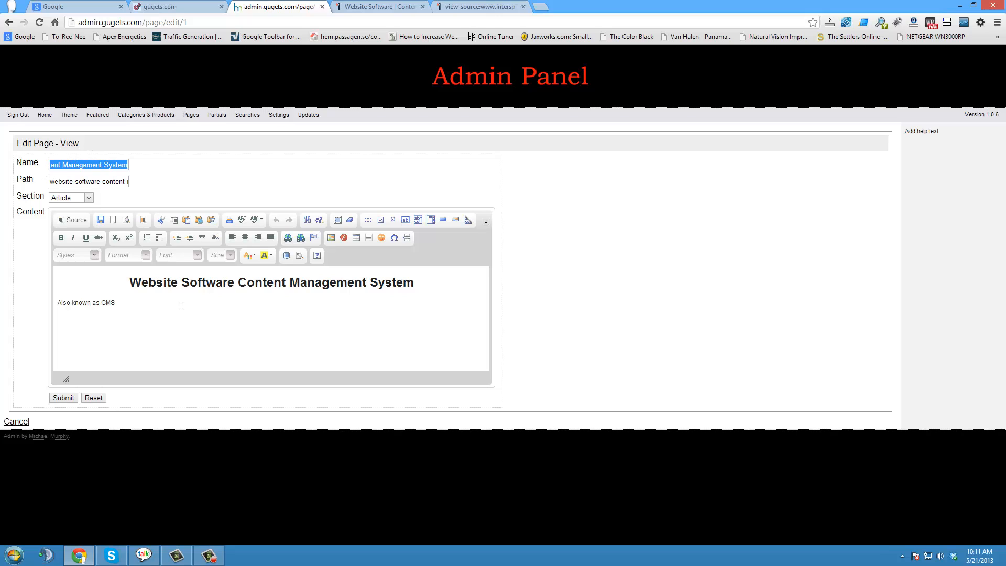
click(71, 397)
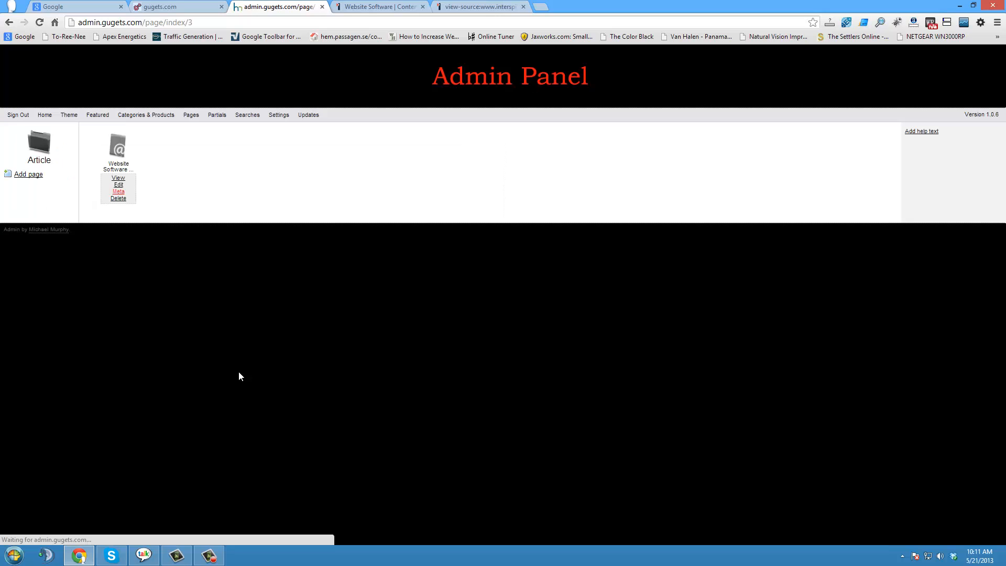
click(118, 191)
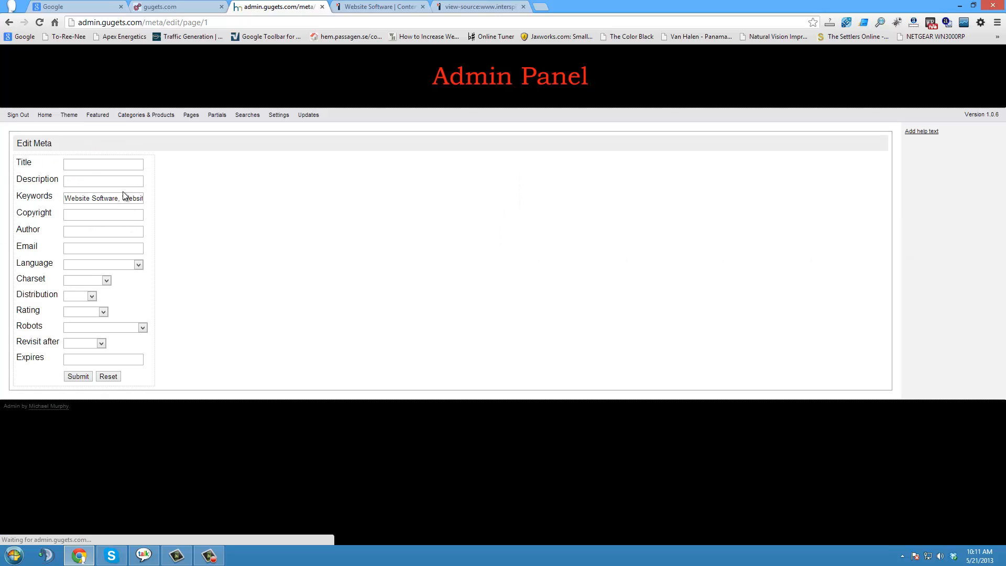
click(79, 167)
key(ctrl+v)
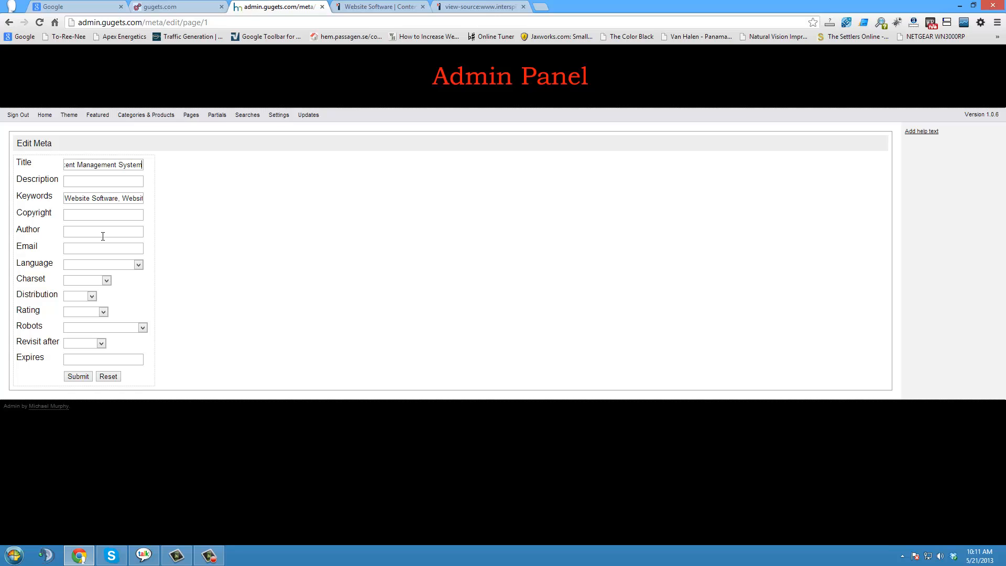
click(85, 187)
key(ctrl+v)
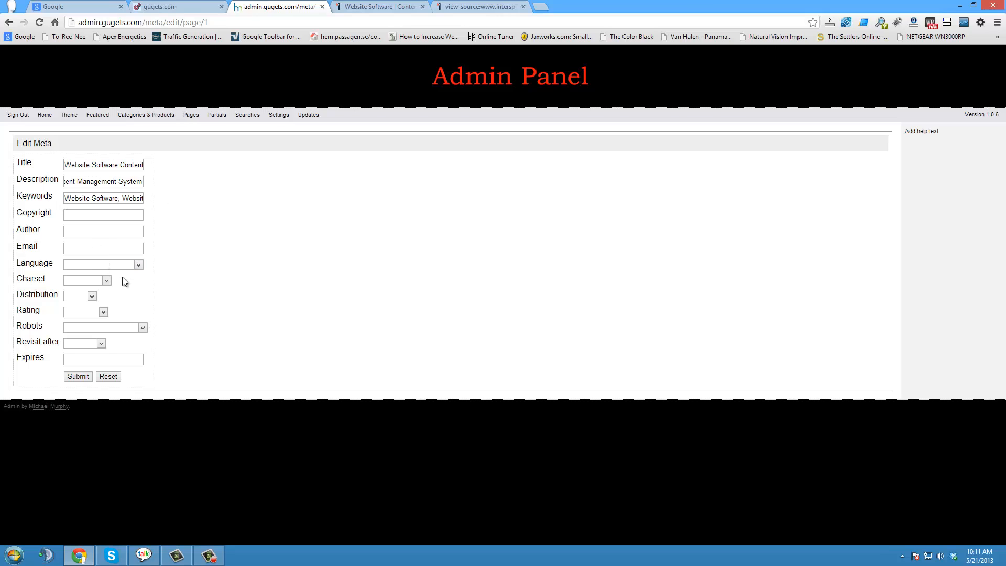
- Set the meta Copyright to 2014 and fill in the author's name and email
click(94, 217)
text(2014)
key(Tab)
text(mike)
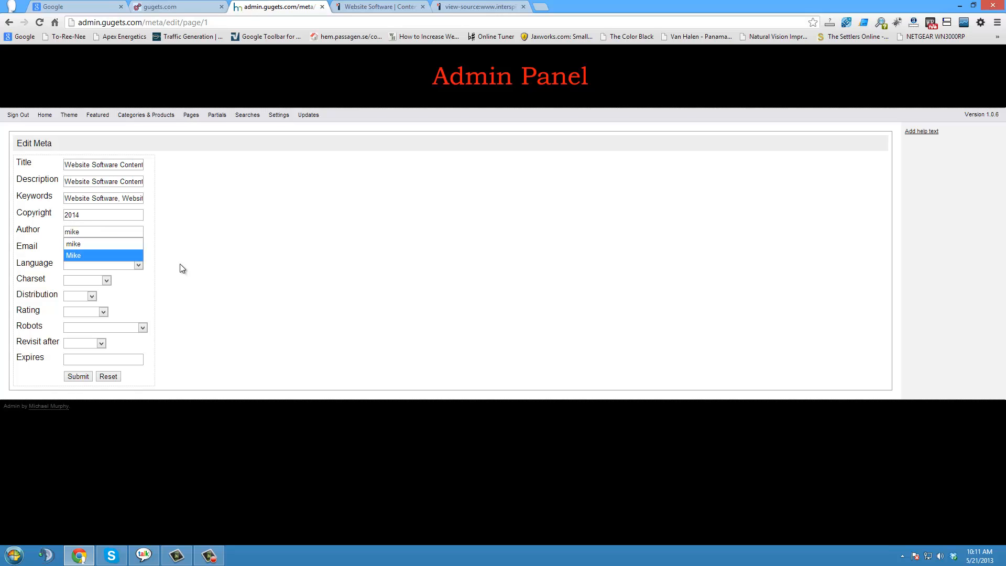
click(77, 248)
text(r)
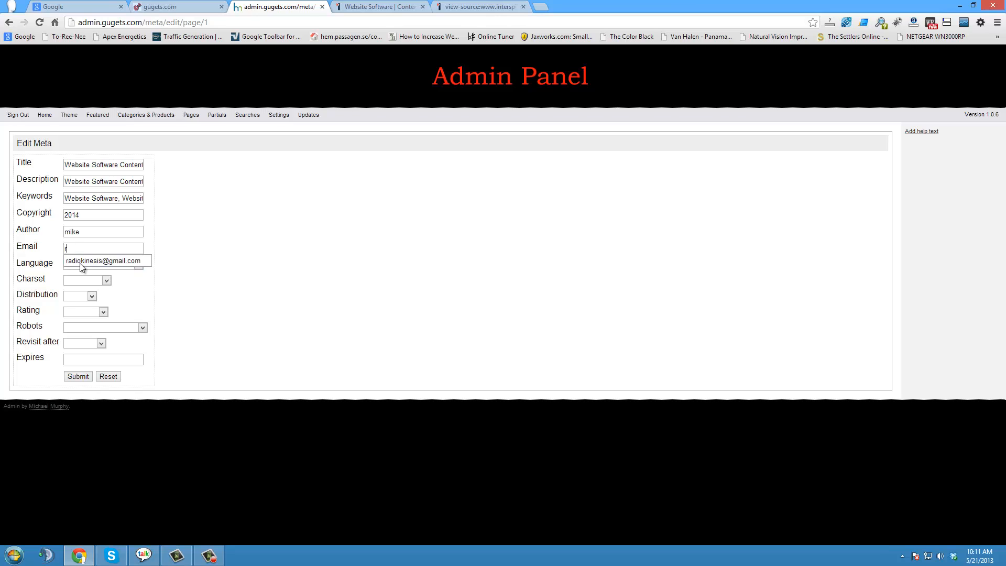
click(81, 263)
- Set the article's meta Language to English and its Charset to UTF-8
click(73, 268)
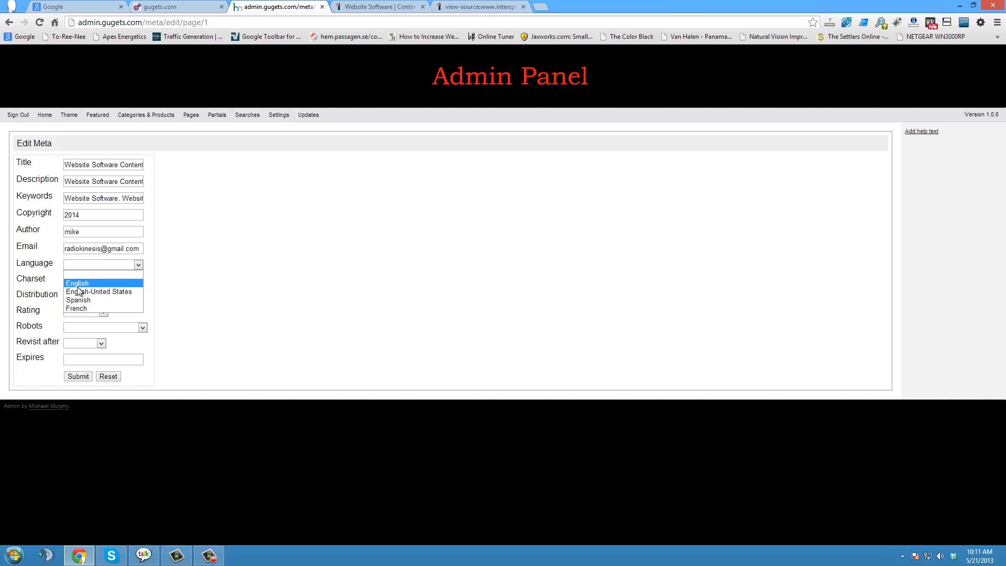
click(77, 283)
click(75, 281)
click(79, 308)
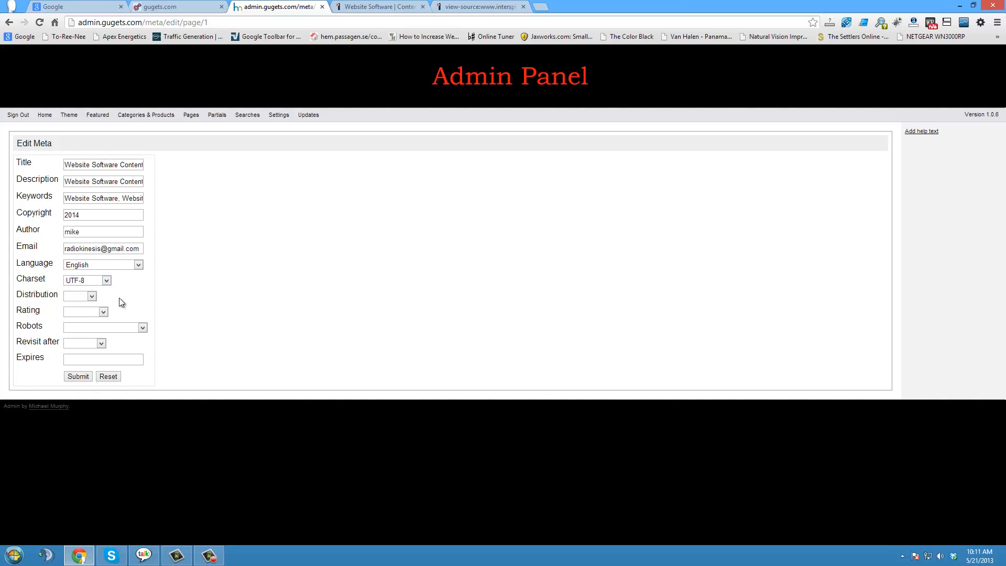
- Set the article's meta Distribution to Global and its Rating to General
click(92, 298)
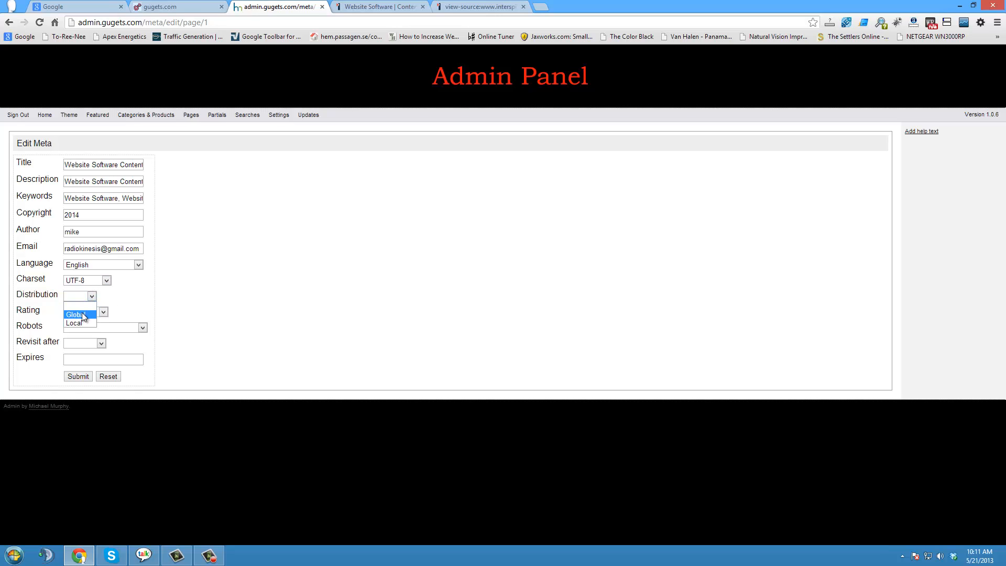
click(84, 314)
click(104, 312)
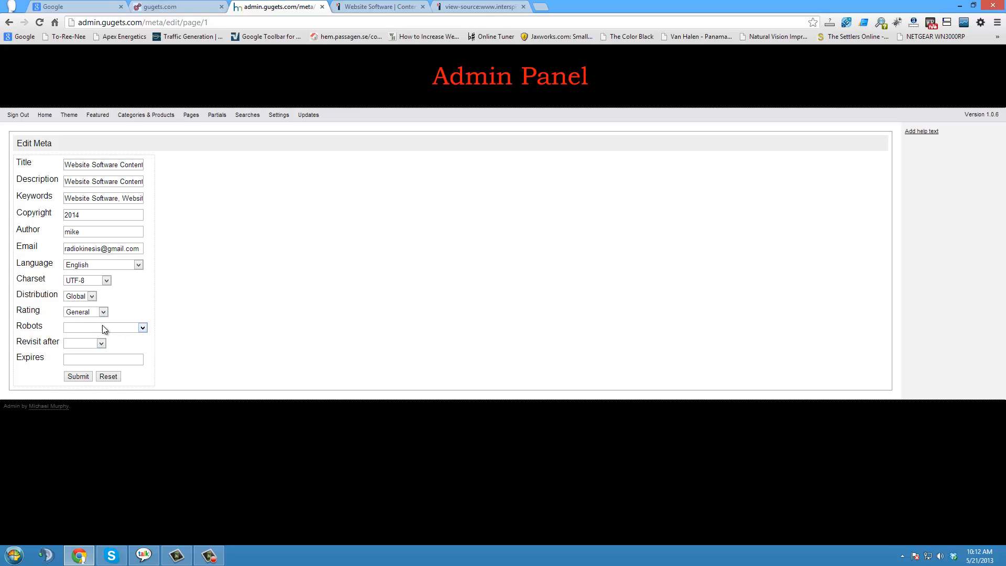
click(104, 312)
click(137, 318)
- Set the article's meta Robots option to INDEX,FOLLOW and Revisit after to 7 Days
click(143, 329)
click(118, 342)
click(101, 345)
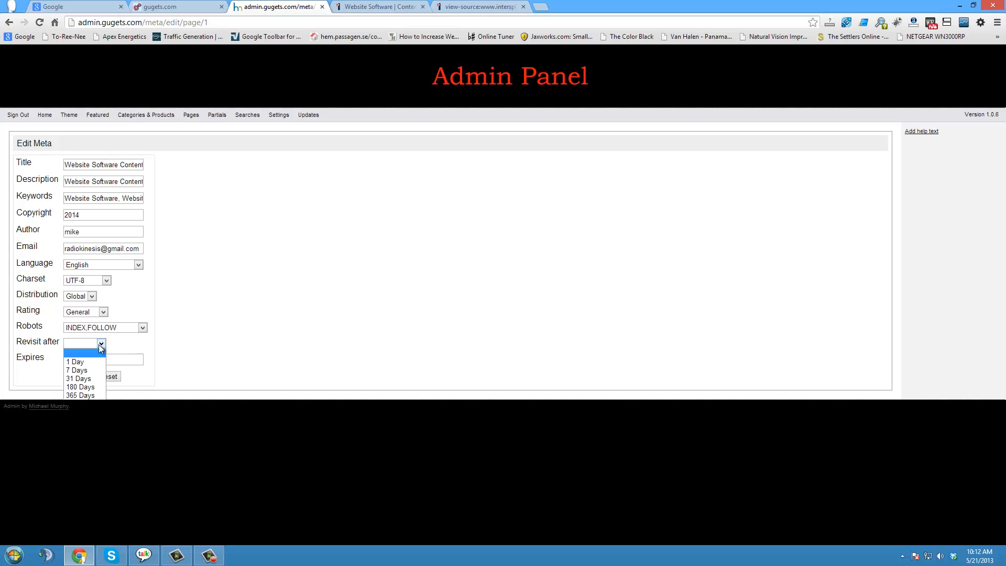
click(79, 370)
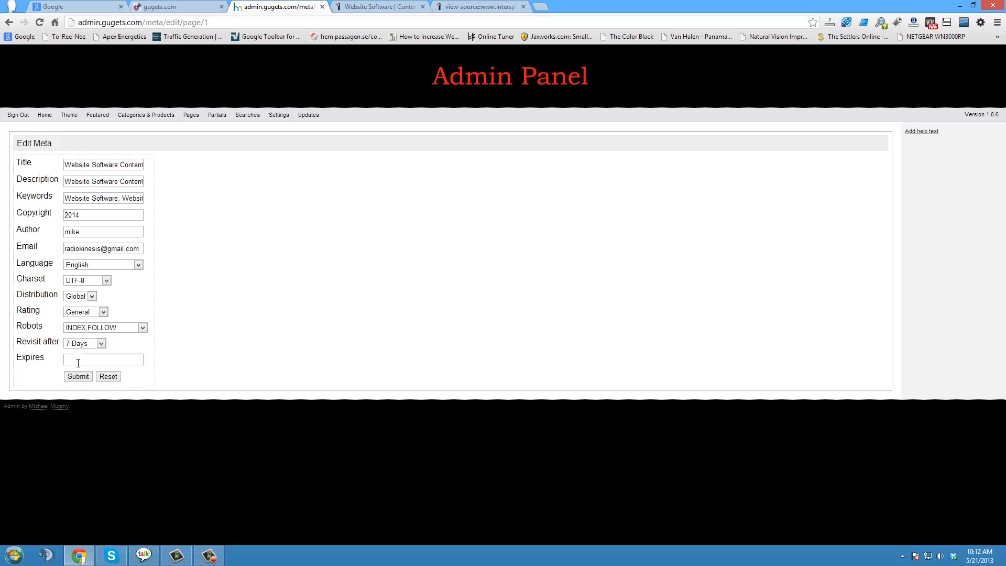
- Set the meta Expires field to "never" and submit the article's meta settings
click(78, 361)
text(never)
click(119, 372)
click(78, 376)
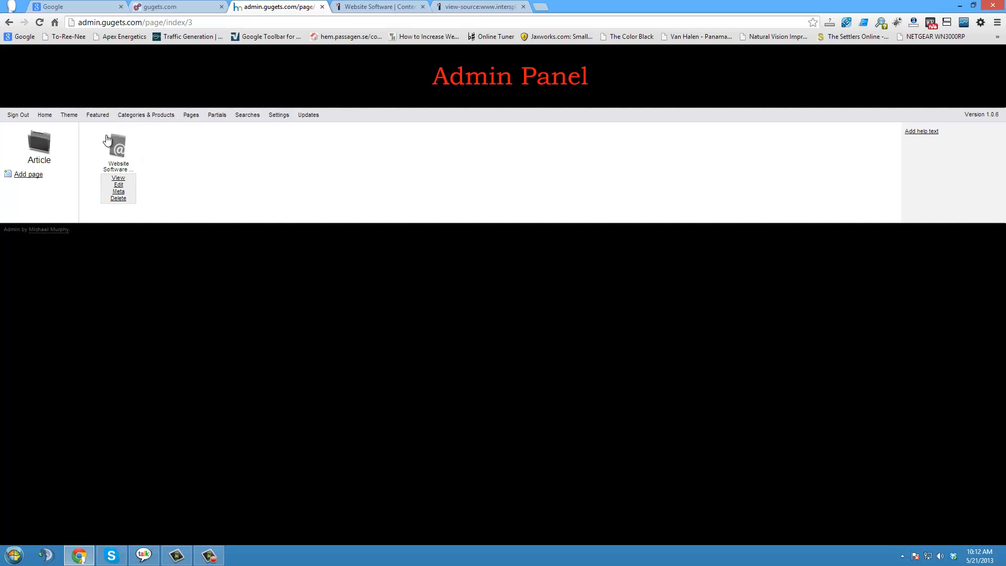
- Show the site's top-level categories and products, and close the Interspire page and its source view
click(154, 118)
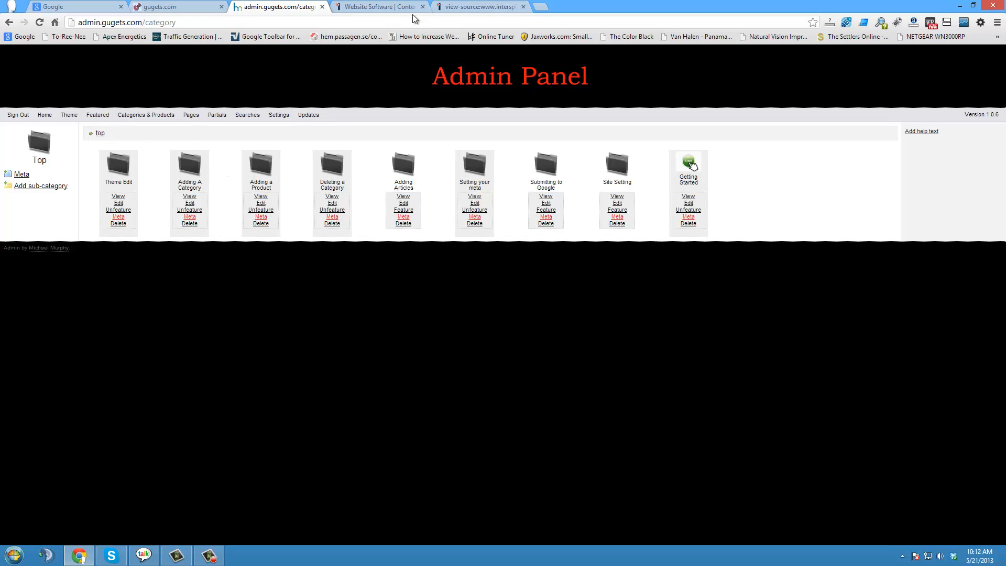
click(395, 9)
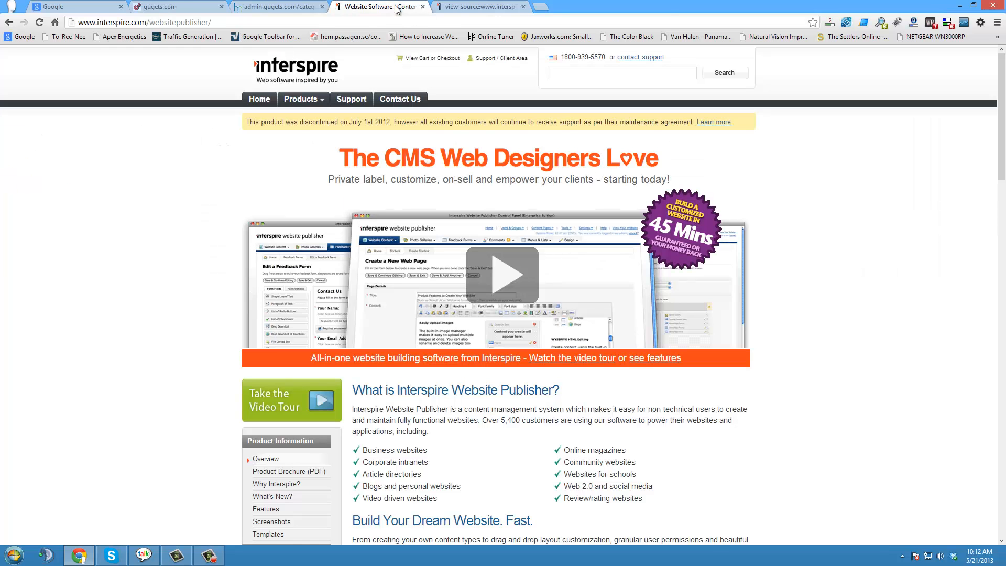
click(423, 7)
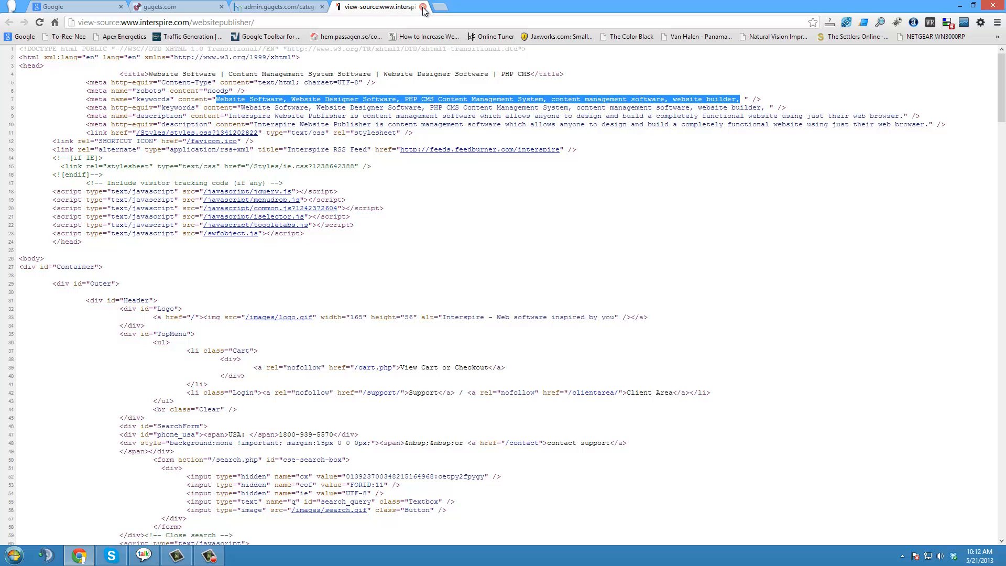
click(423, 7)
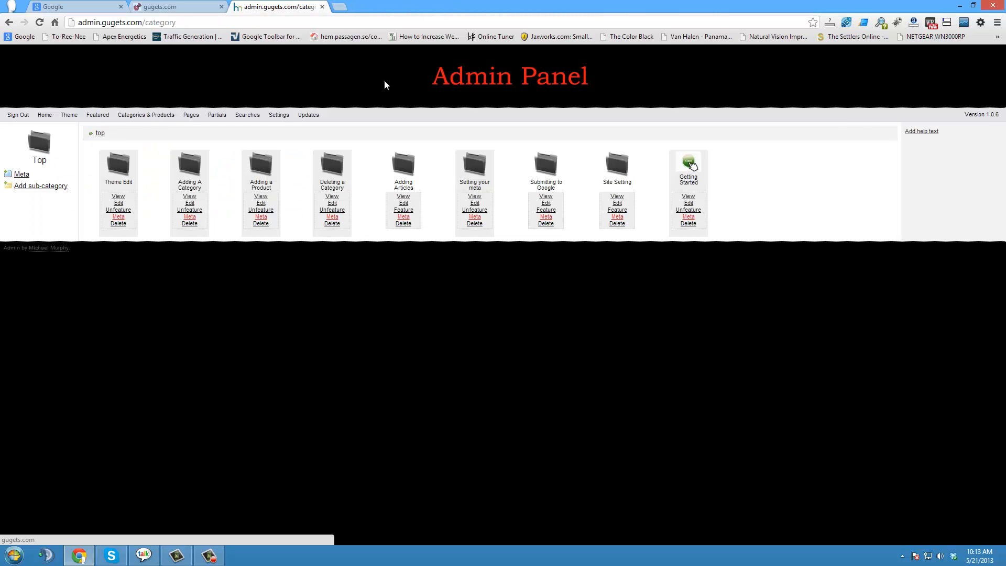